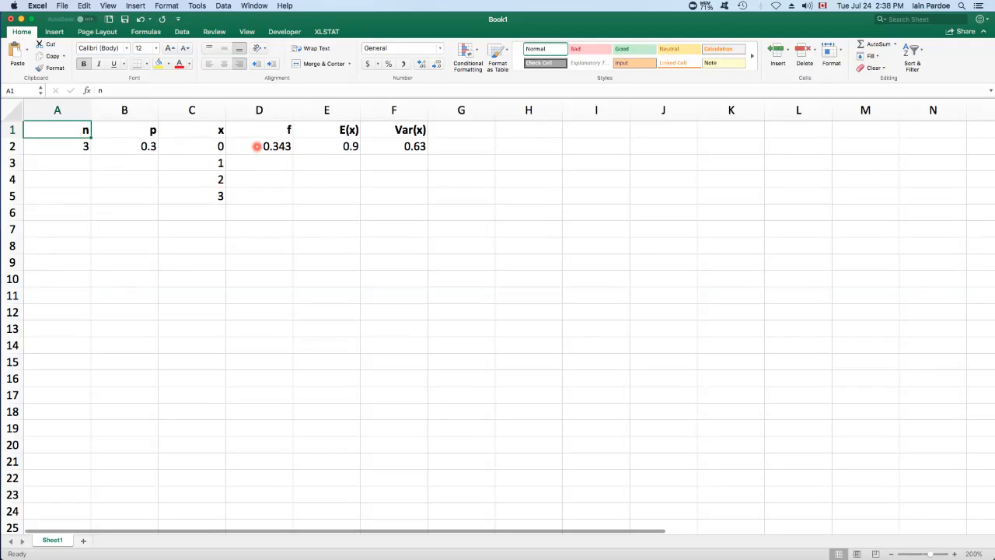
# - Examine the BINOM.DIST formula in D2 and its arguments with the Formula Builder displayed
pyautogui.click(260, 146)
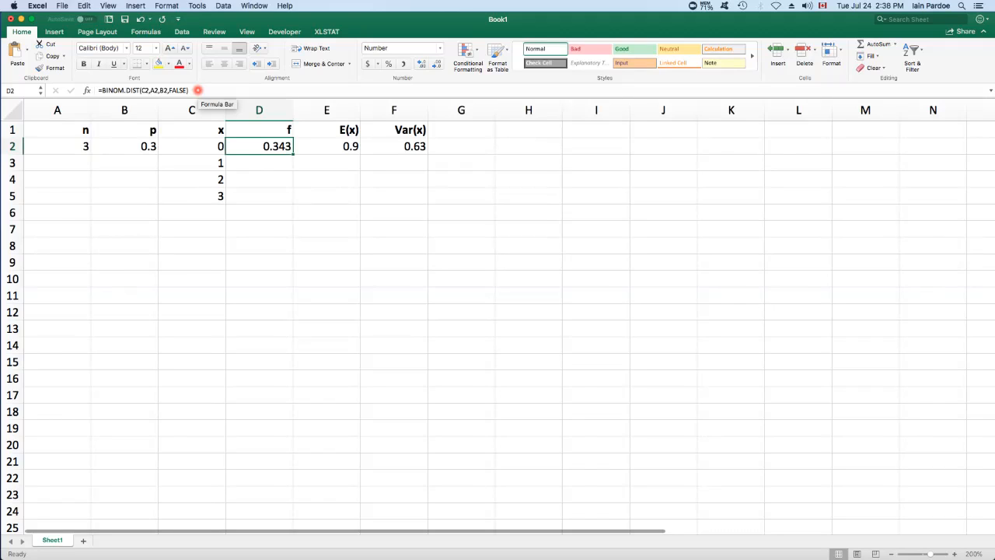
pyautogui.click(197, 90)
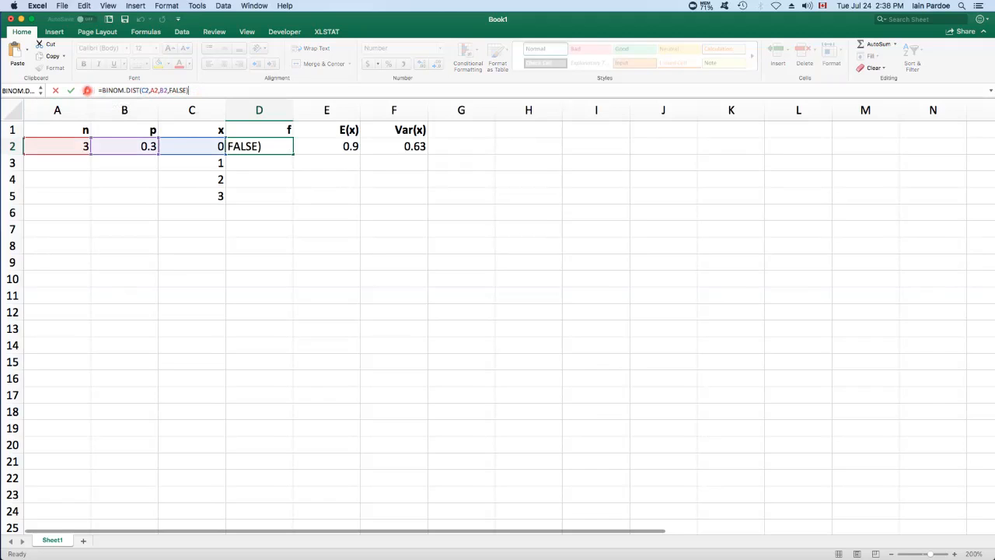
pyautogui.click(87, 91)
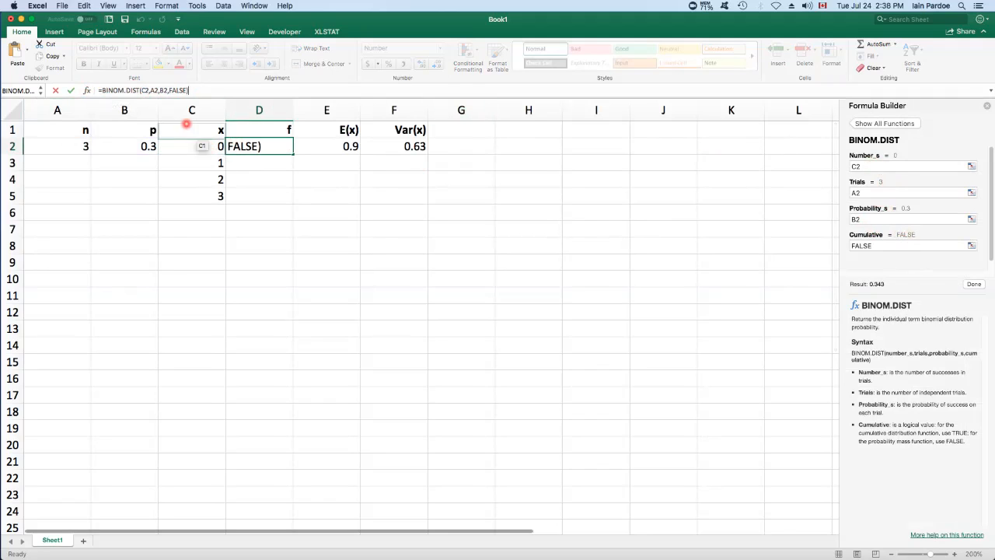
pyautogui.click(147, 91)
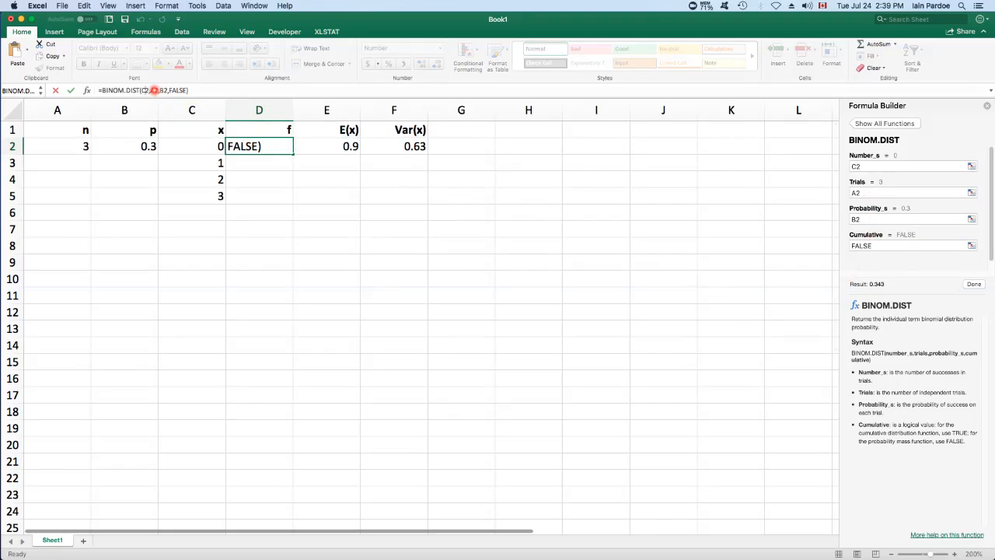
pyautogui.click(157, 90)
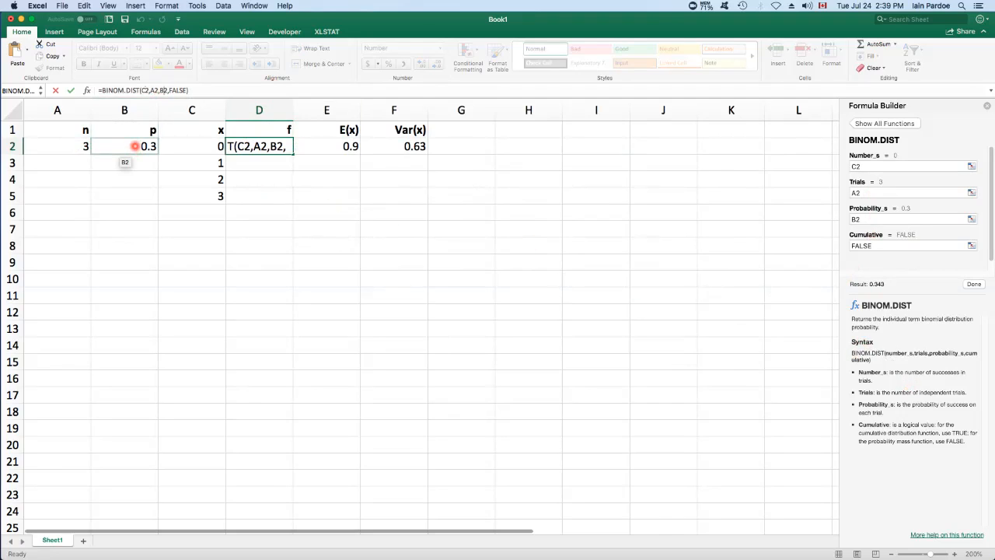
pyautogui.click(180, 90)
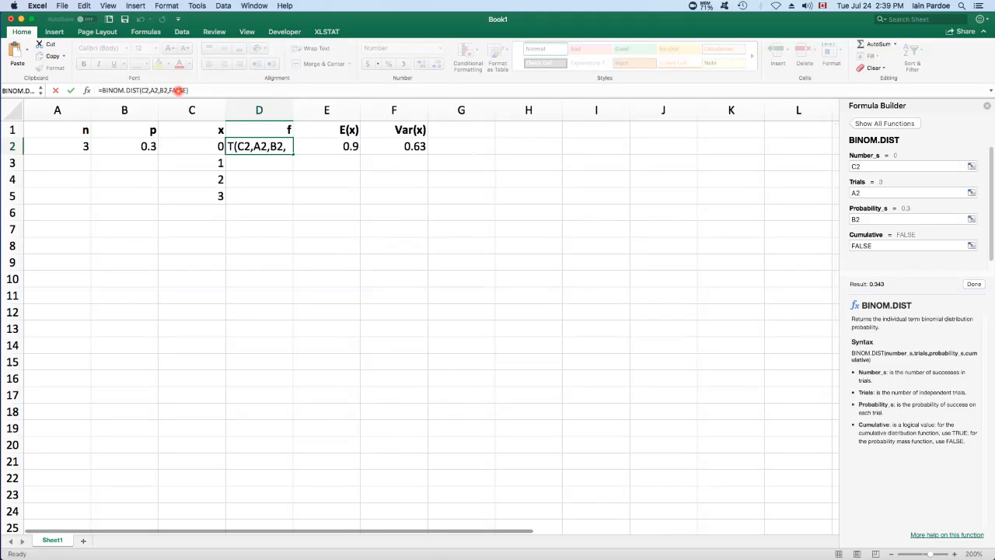
pyautogui.press('Return')
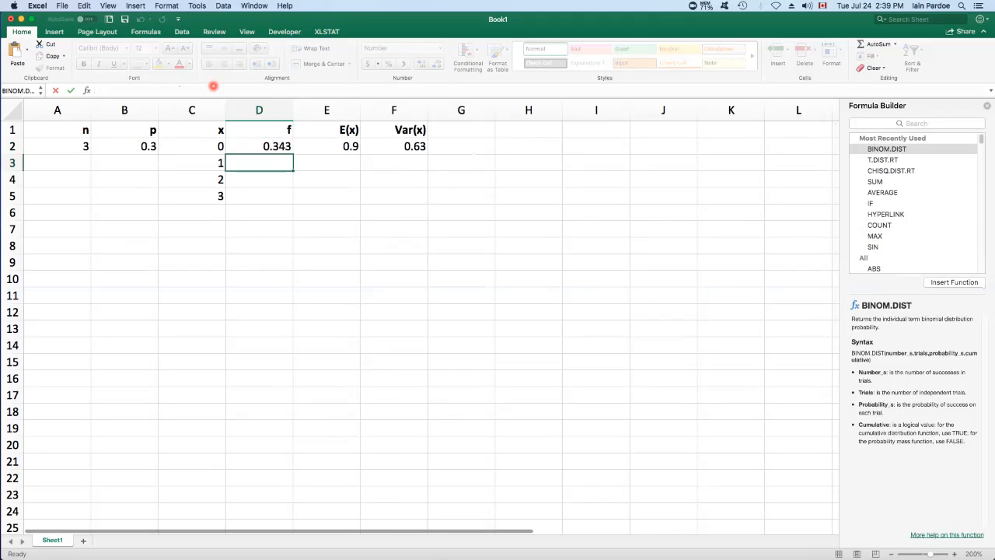
pyautogui.press('Up')
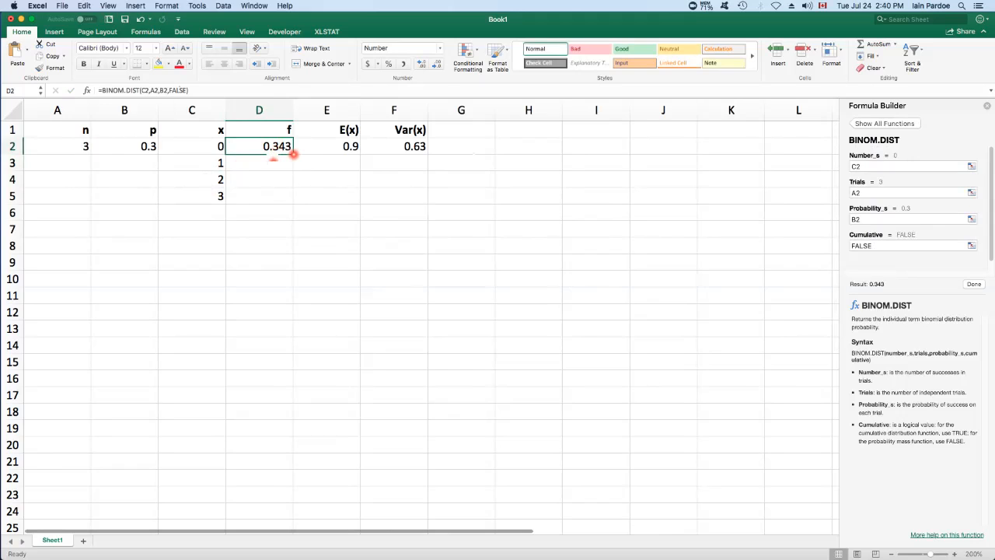
# - Try to copy the D2 formula down to D3 and inspect the cell references in the copied formula
pyautogui.moveTo(293, 154); pyautogui.dragTo(286, 163)
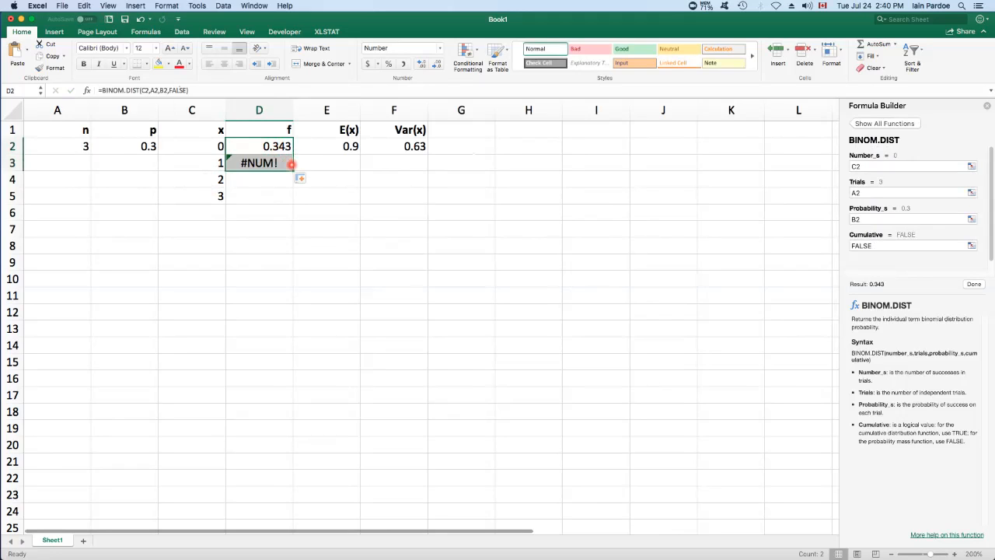
pyautogui.click(283, 165)
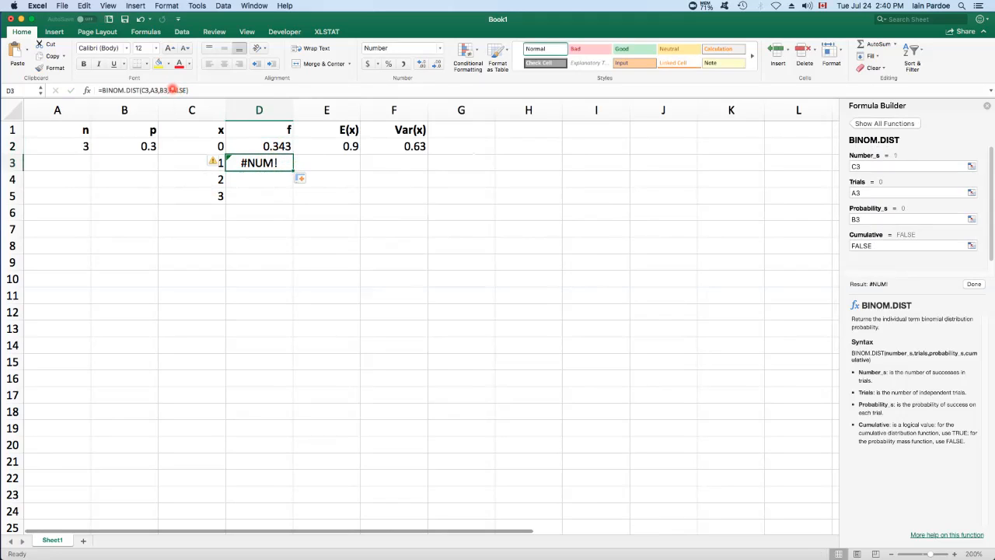
pyautogui.doubleClick(252, 164)
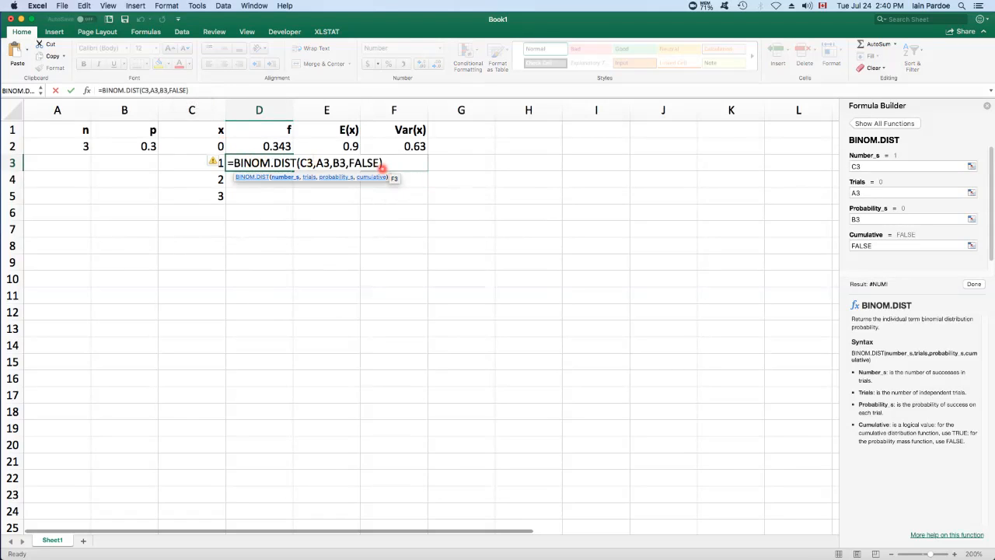
pyautogui.click(160, 91)
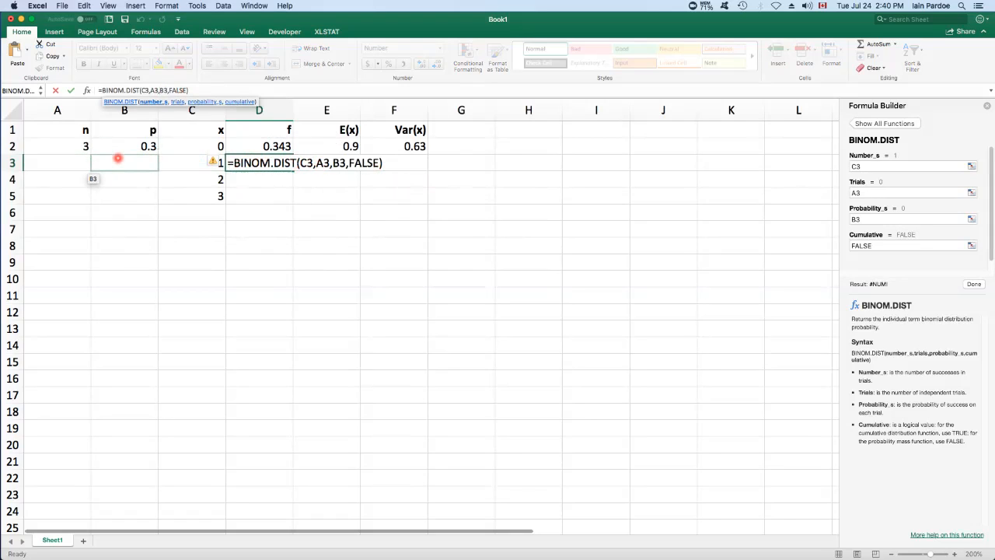
pyautogui.click(154, 90)
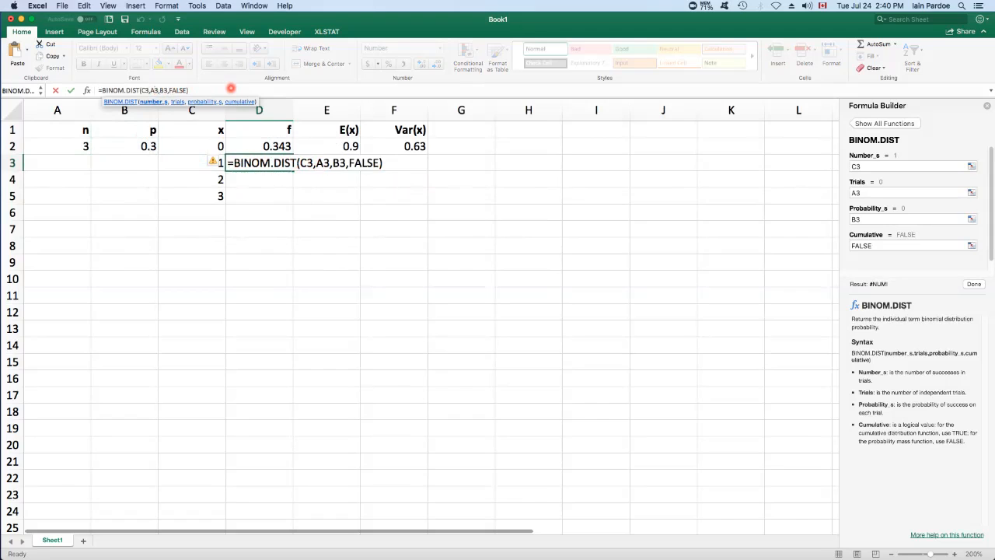
pyautogui.press('Return')
# - Lock the row references for n and p in D2 so the formula reads =BINOM.DIST(C2,A$2,B$2,FALSE)
pyautogui.click(264, 147)
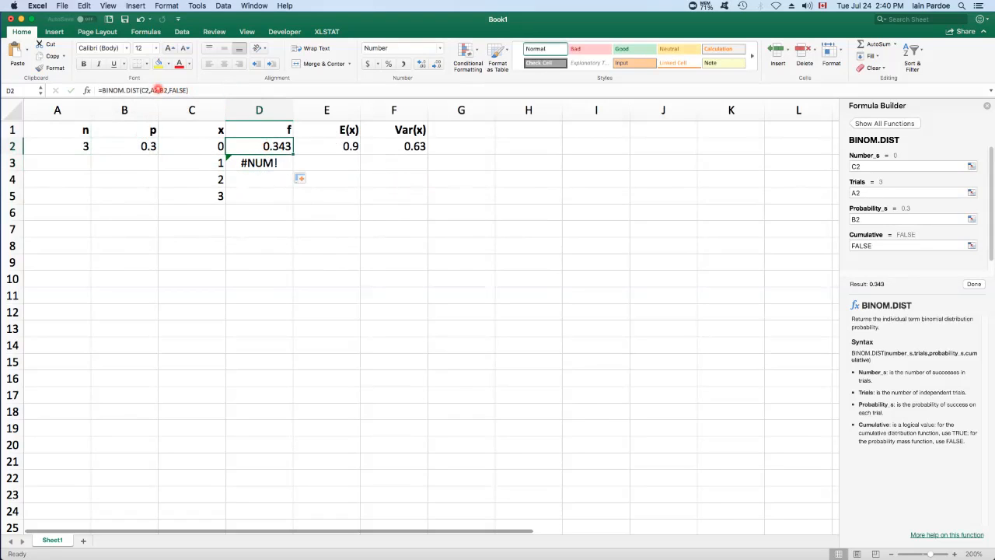
pyautogui.click(155, 91)
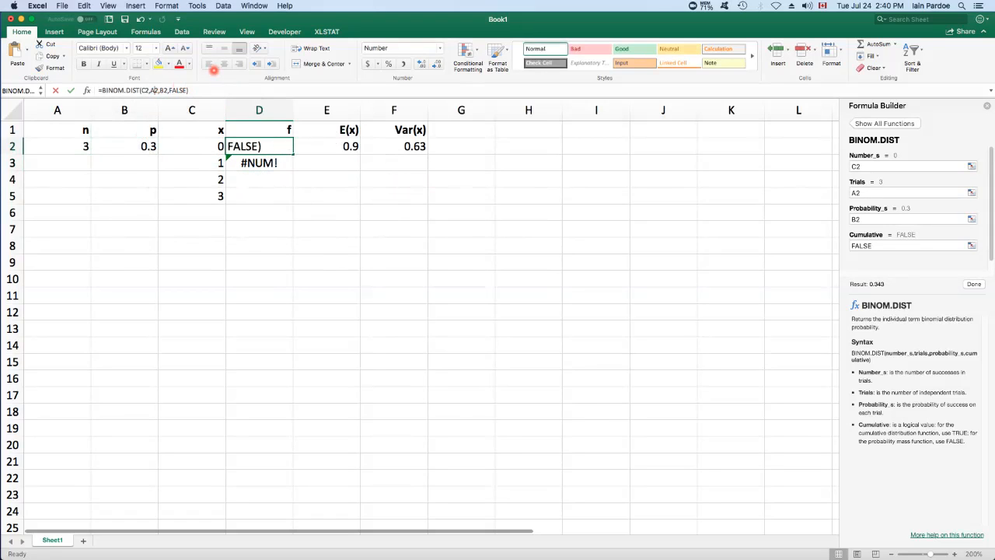
pyautogui.write('$')
pyautogui.press('Right')
pyautogui.press('Right')
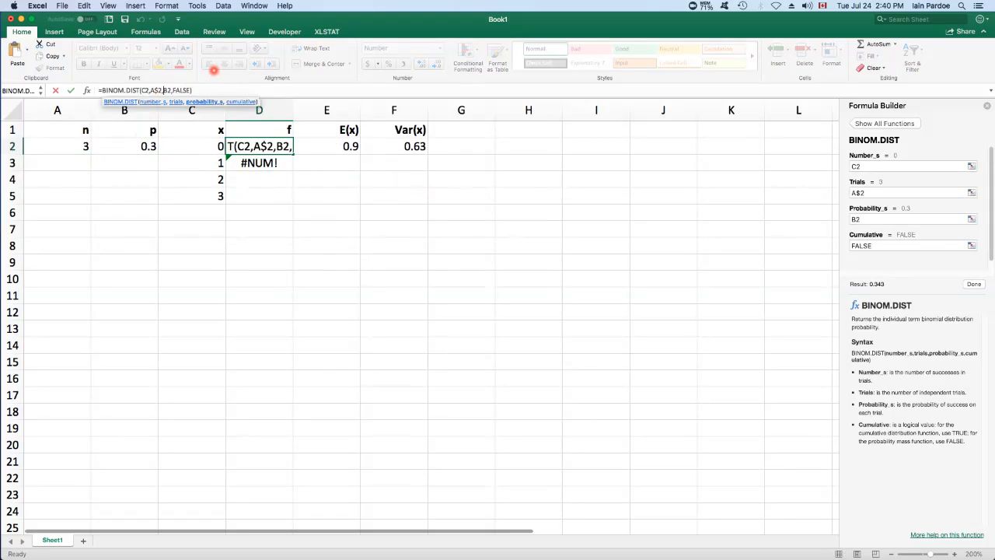
pyautogui.write('$')
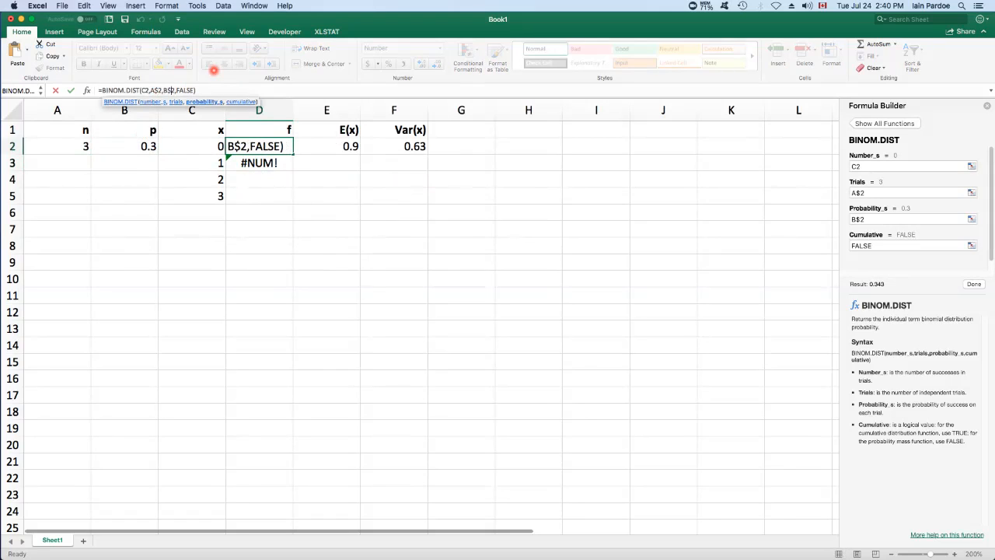
pyautogui.press('Return')
# - Fill the D2 formula down to D3, check its references, and extend it through D5
pyautogui.press('Up')
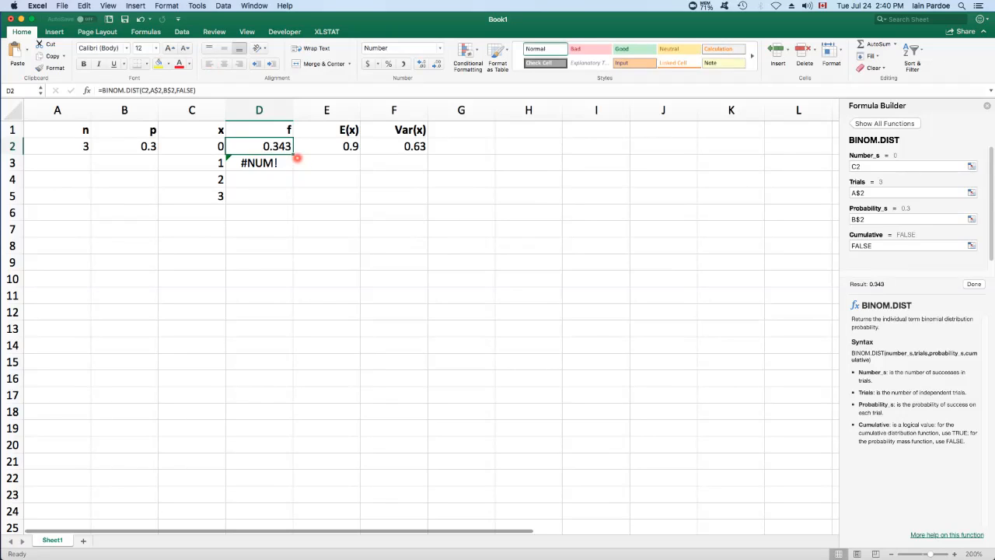
pyautogui.moveTo(297, 158); pyautogui.dragTo(299, 164)
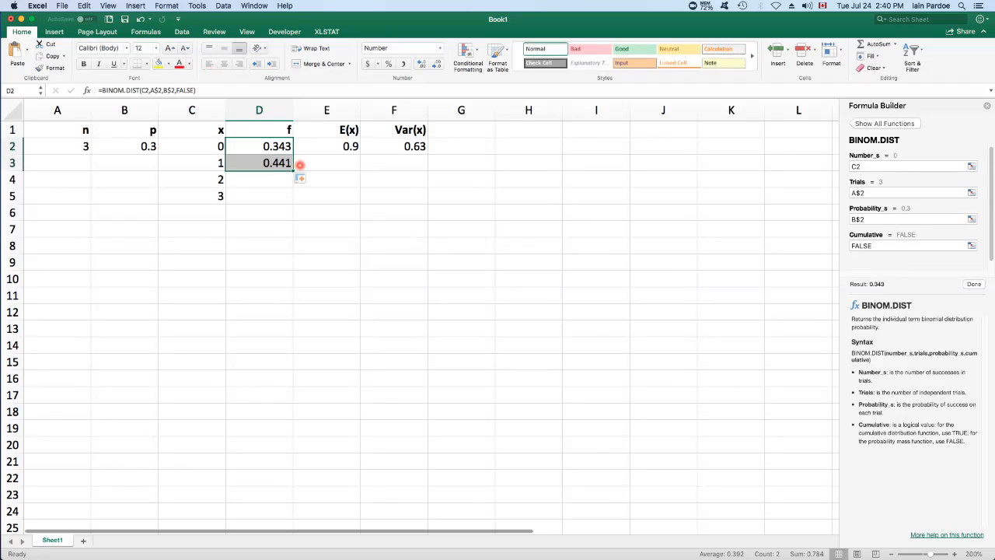
pyautogui.click(276, 164)
pyautogui.click(181, 91)
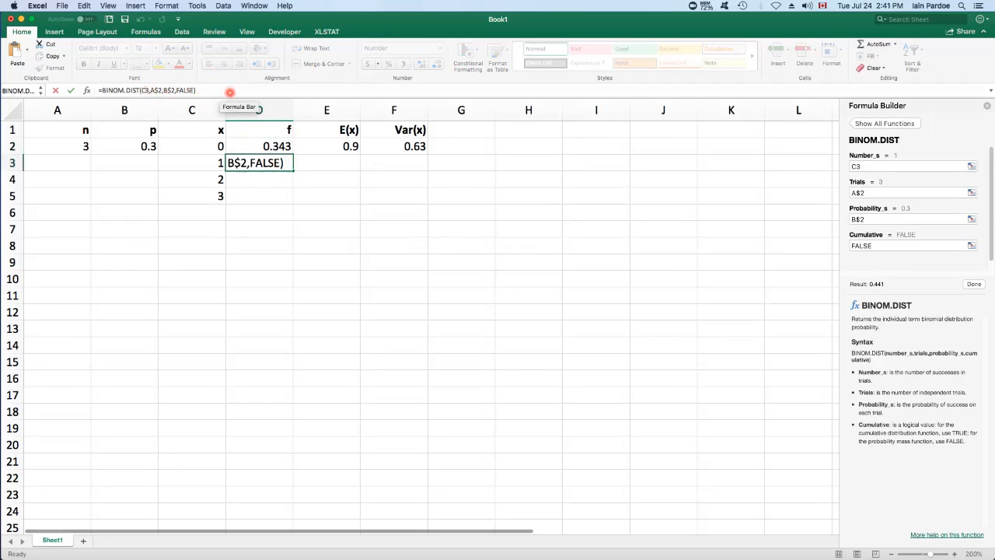
pyautogui.press('Return')
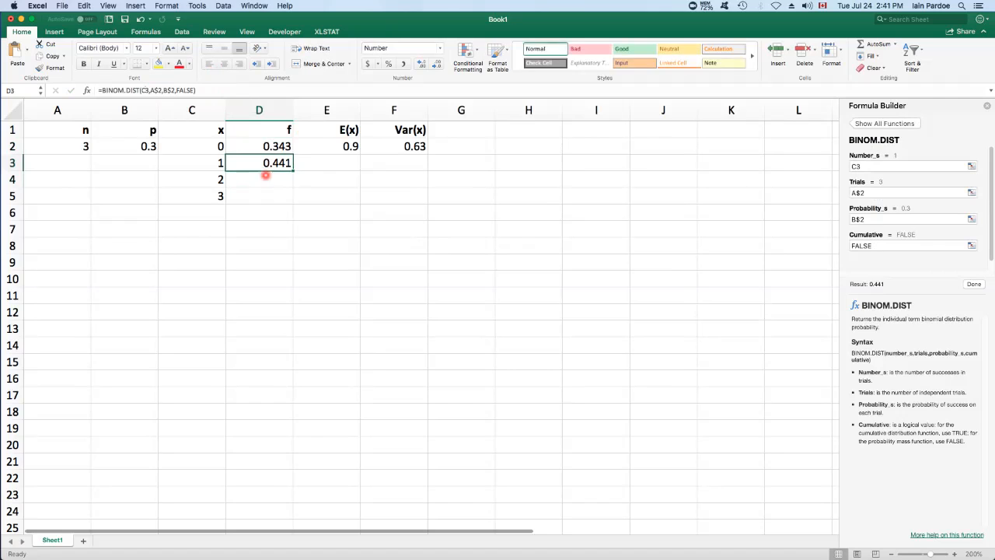
pyautogui.moveTo(293, 170); pyautogui.dragTo(292, 200)
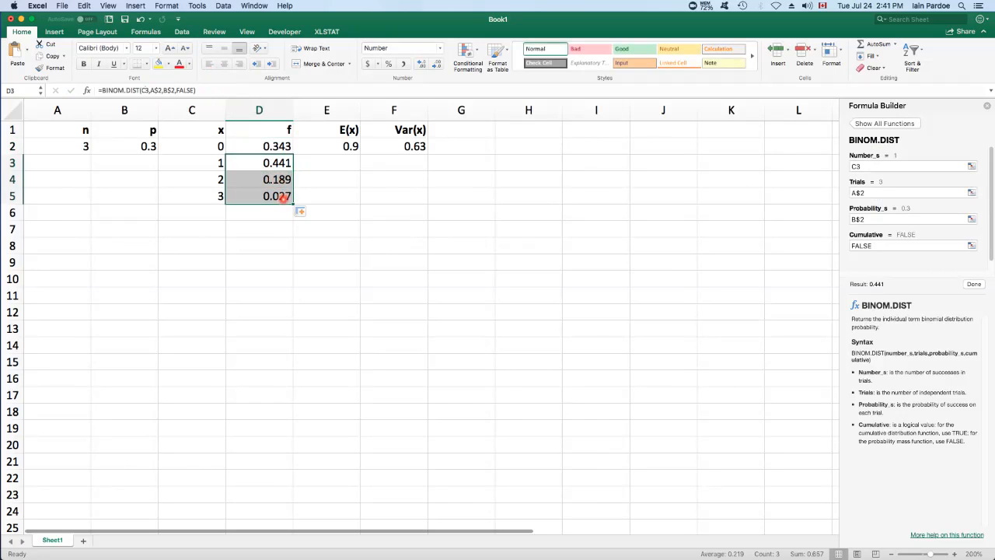
pyautogui.click(276, 214)
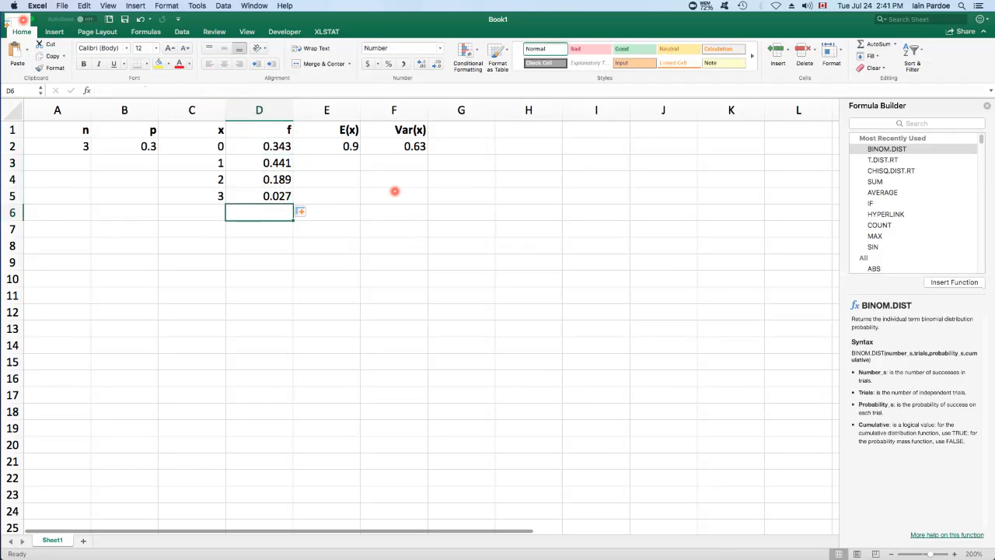
# - Review the binomial probability formulas in D3 through D5 and return to D2
pyautogui.click(253, 164)
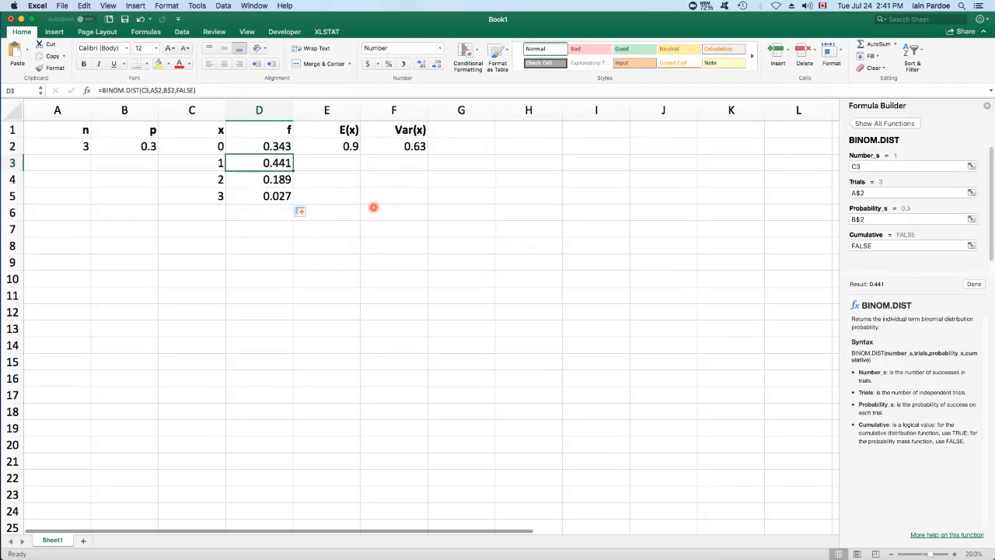
pyautogui.press('Down')
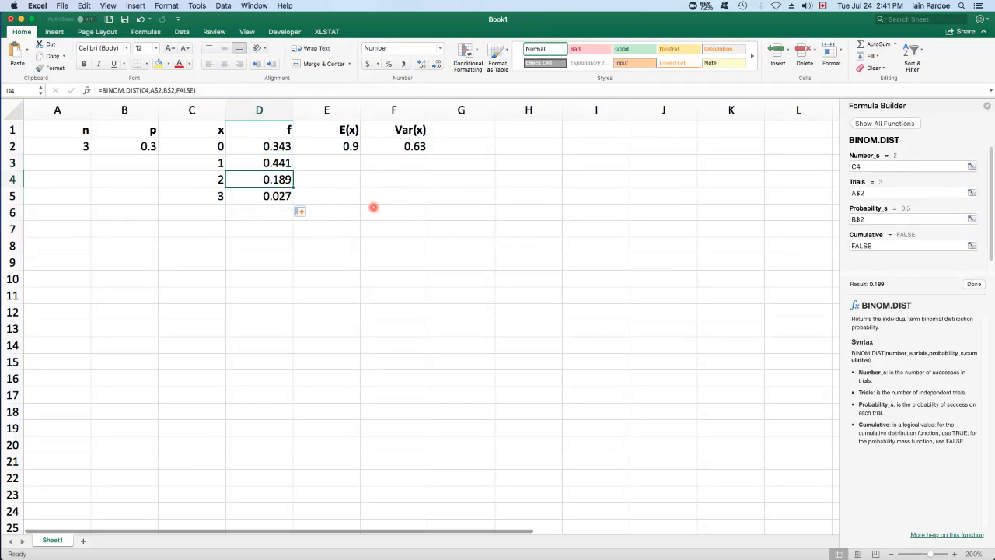
pyautogui.press('Down')
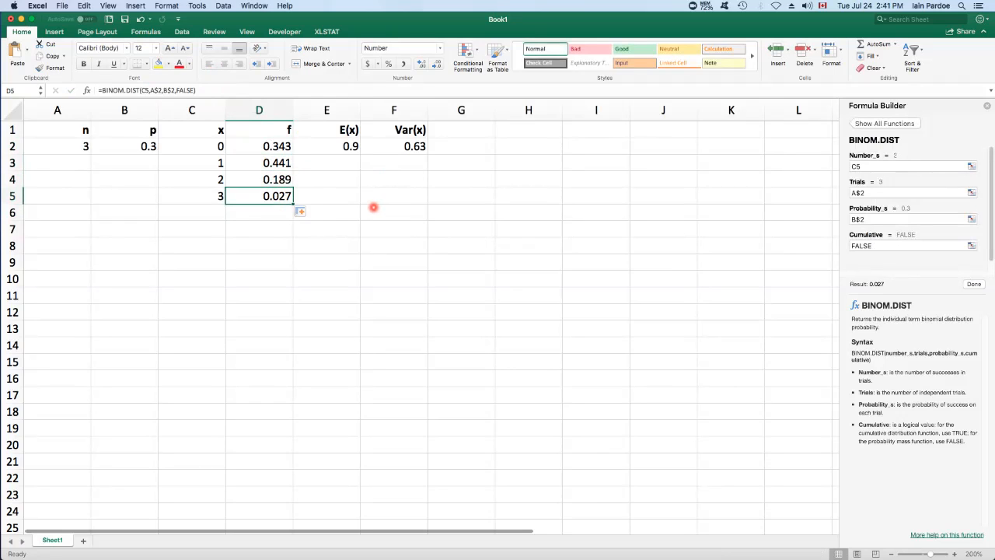
pyautogui.press('Up')
pyautogui.press('Up')
pyautogui.press('Up')
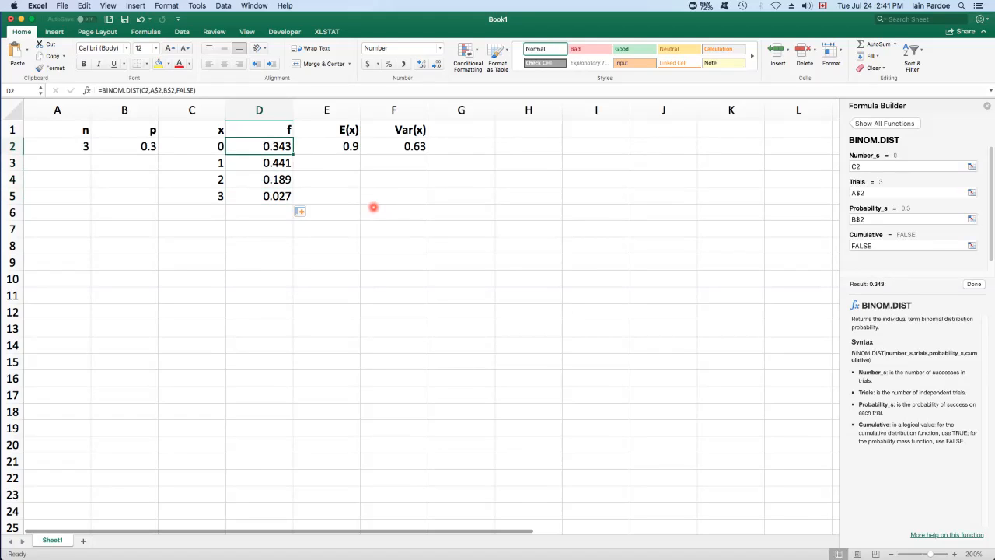
# - Examine the expected value formula in E2 and the variance formula in F2
pyautogui.press('Right')
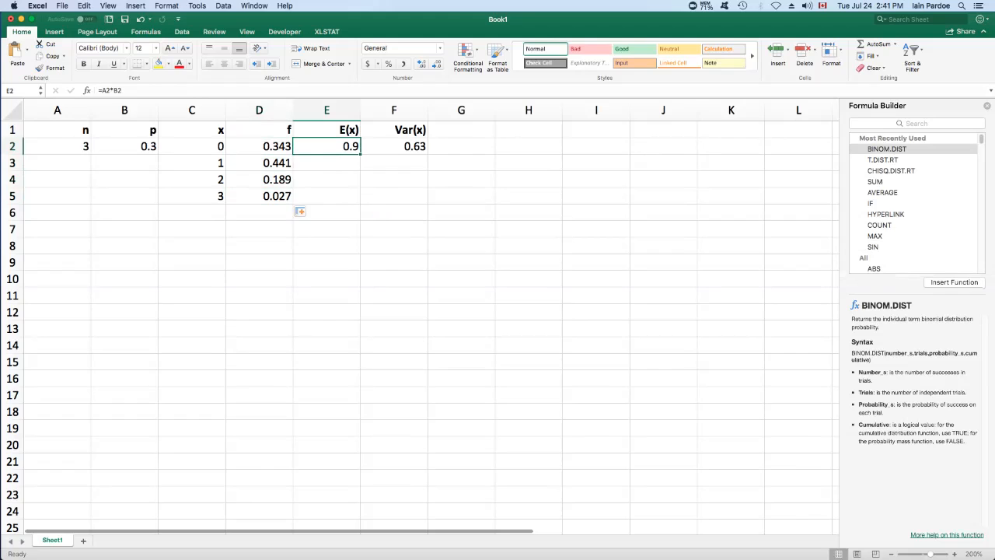
pyautogui.click(135, 91)
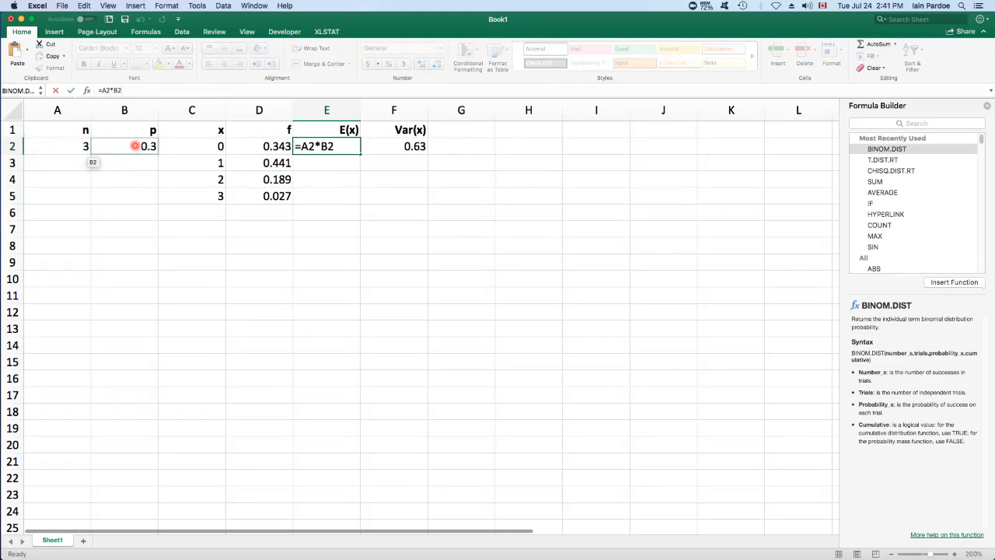
pyautogui.press('Return')
pyautogui.press('Up')
pyautogui.press('Right')
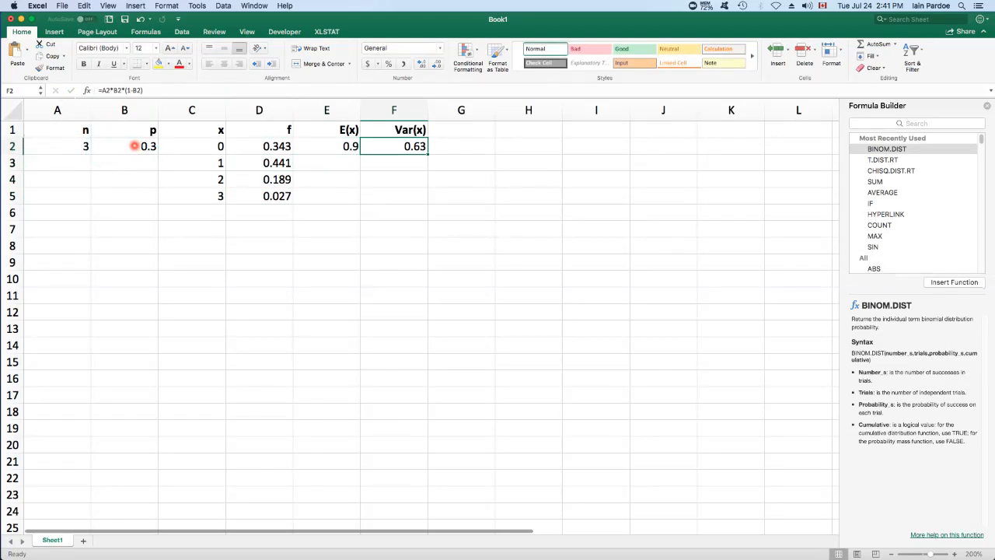
pyautogui.press('F2')
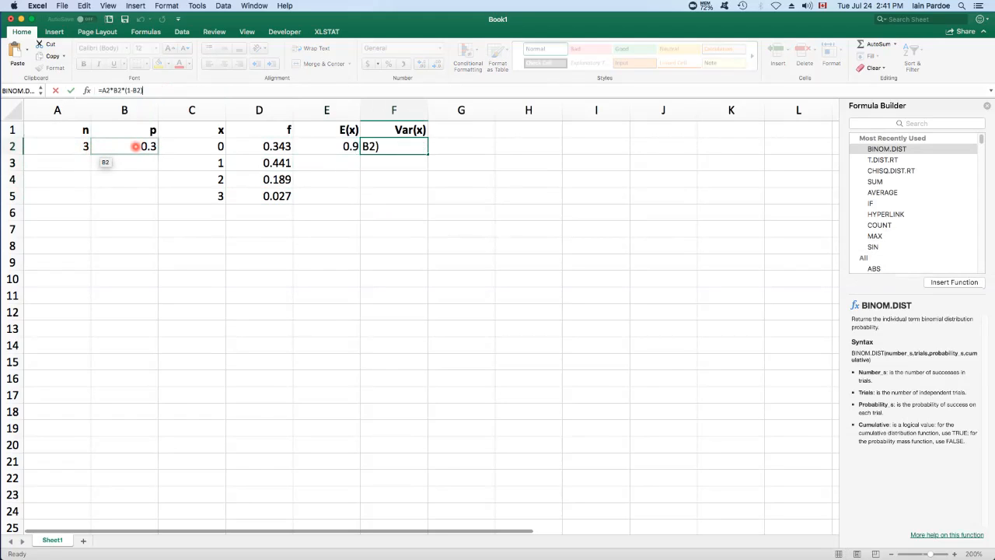
pyautogui.press('Return')
pyautogui.press('Up')
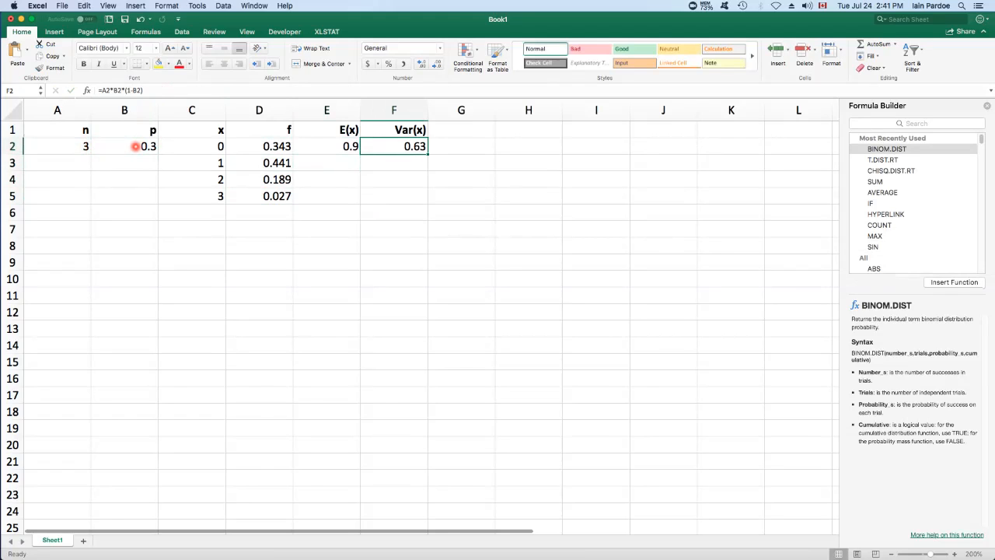
# - Extend the x series from C4:C5 down to C12 so it runs up to 10
pyautogui.press('Left')
pyautogui.press('Left')
pyautogui.press('Left')
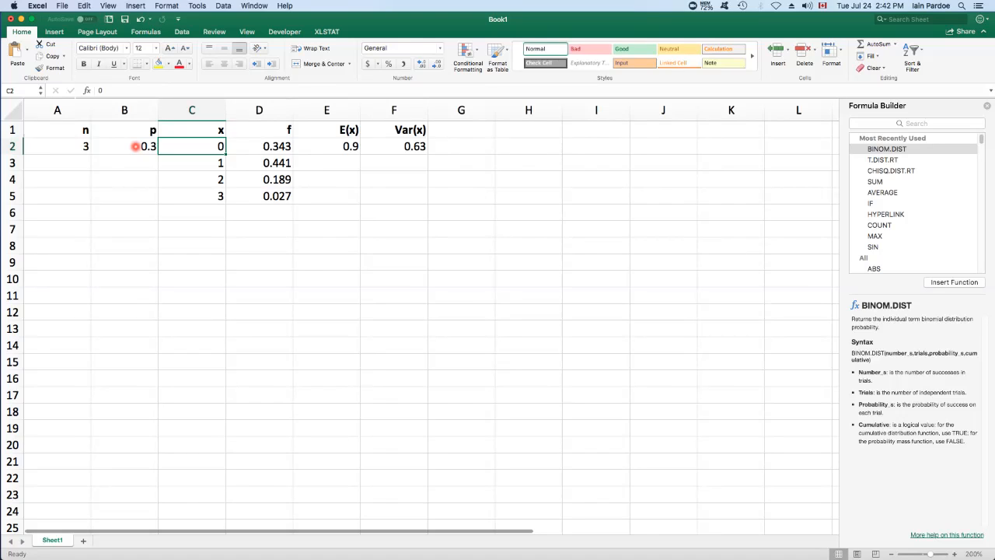
pyautogui.press('Down')
pyautogui.press('Down')
pyautogui.press('Down')
pyautogui.press('Up')
pyautogui.hotkey('shift', 'Down')
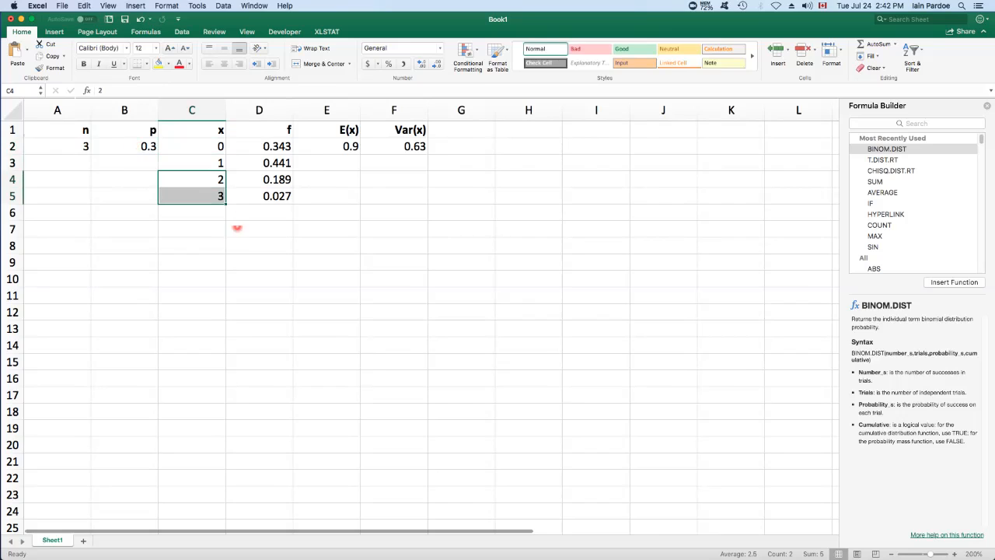
pyautogui.moveTo(227, 204); pyautogui.dragTo(225, 318)
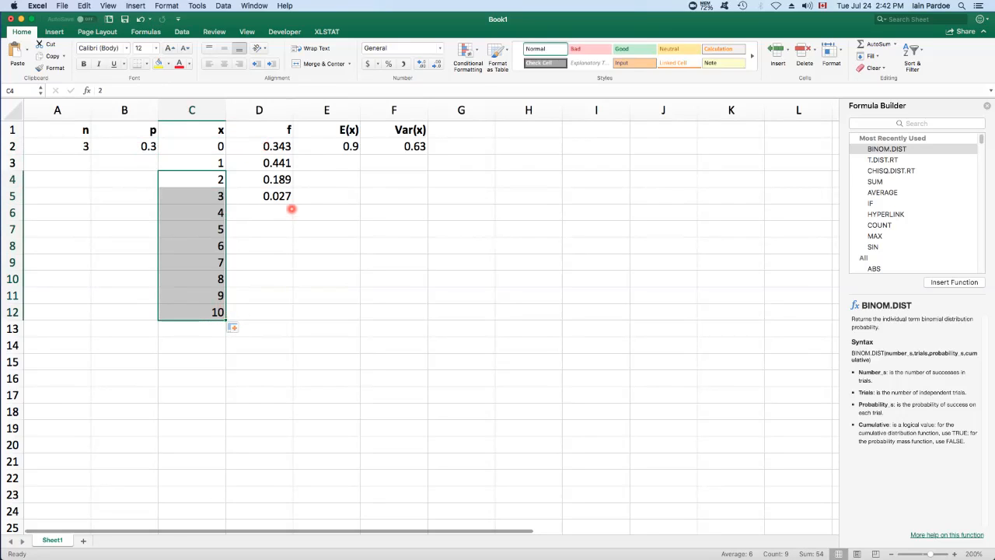
# - Set the number of trials n in A2 to 10
pyautogui.click(268, 146)
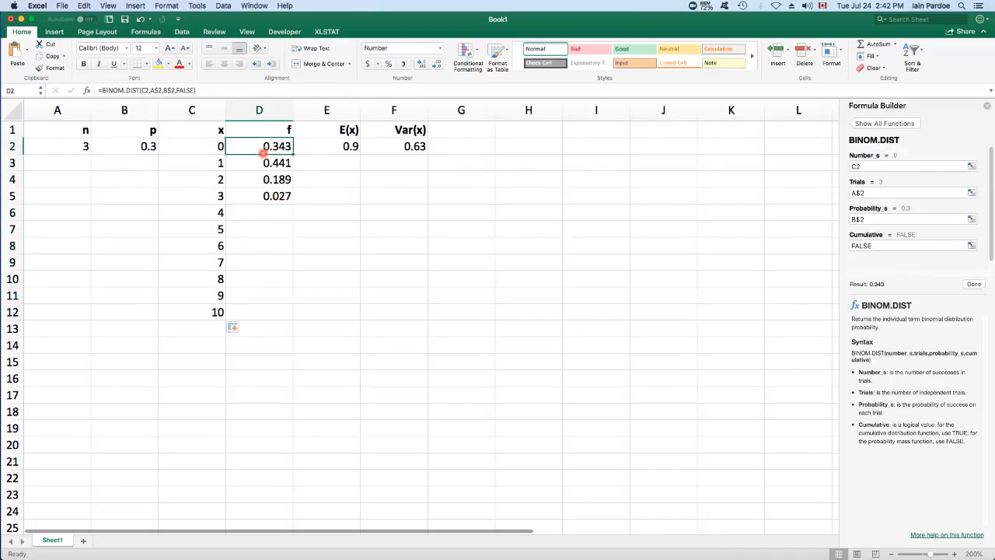
pyautogui.click(70, 148)
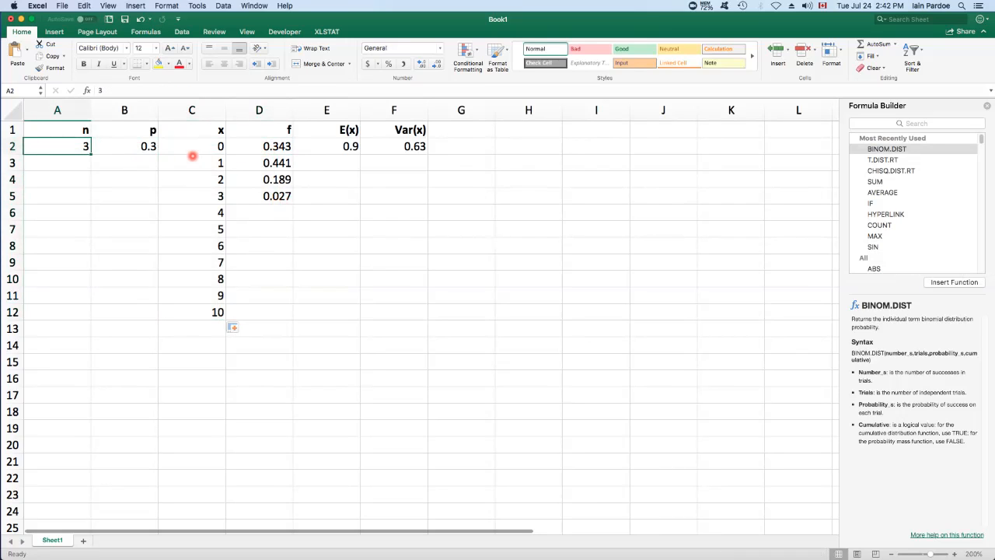
pyautogui.write('10')
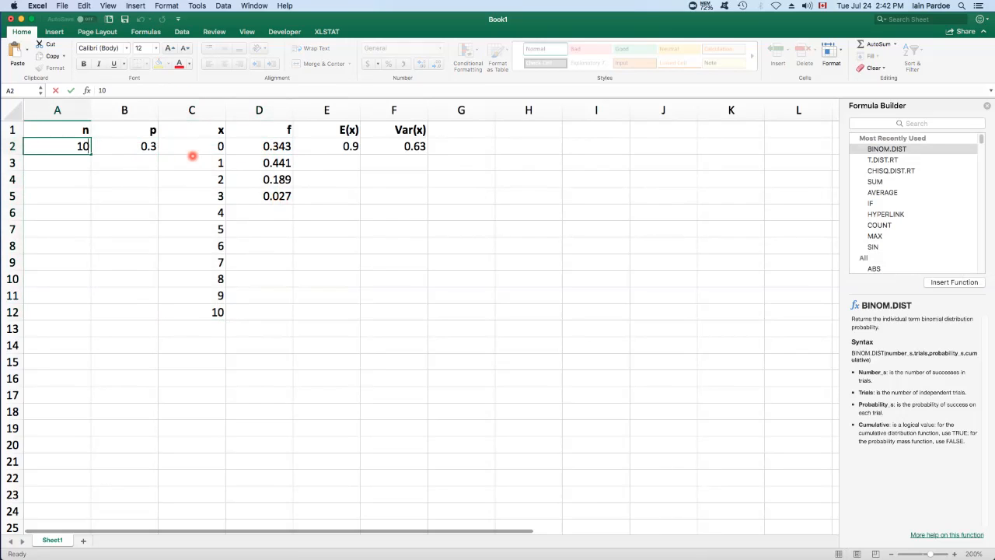
pyautogui.press('Return')
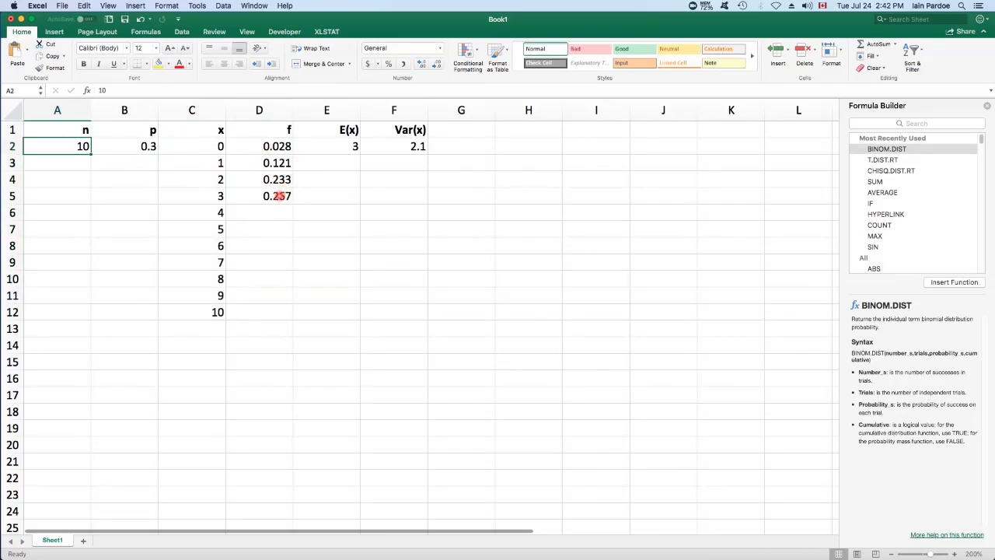
# - Fill the D5 probability formula down through D12 and display D2:D12 with six decimal places
pyautogui.click(279, 196)
pyautogui.moveTo(291, 202); pyautogui.dragTo(290, 320)
pyautogui.moveTo(271, 146); pyautogui.dragTo(281, 319)
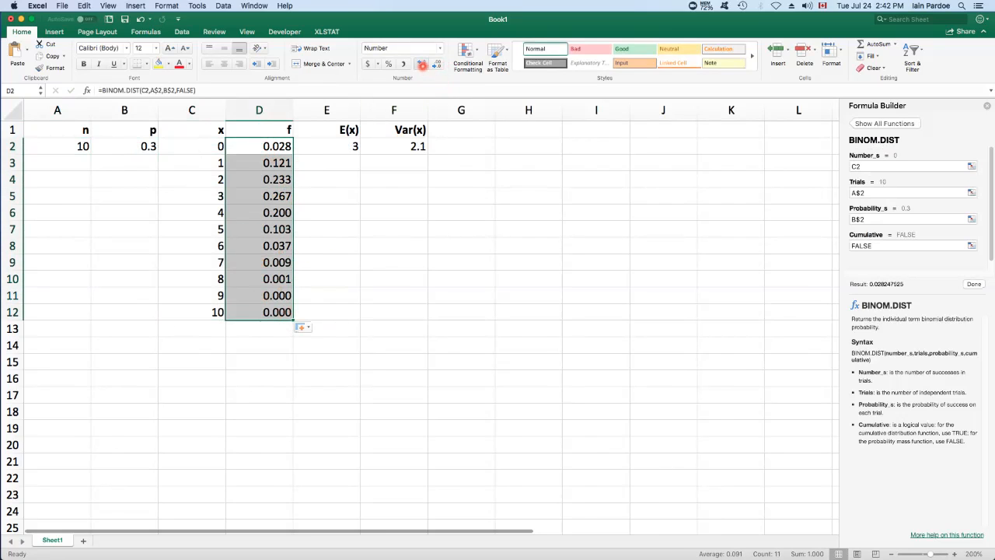
pyautogui.click(422, 64)
pyautogui.click(421, 64)
pyautogui.click(421, 64)
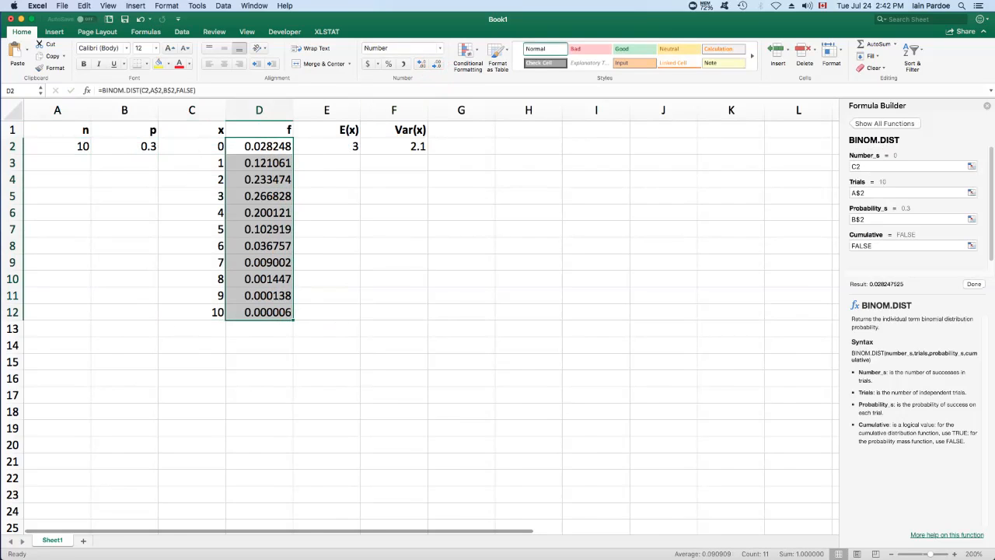
pyautogui.click(328, 166)
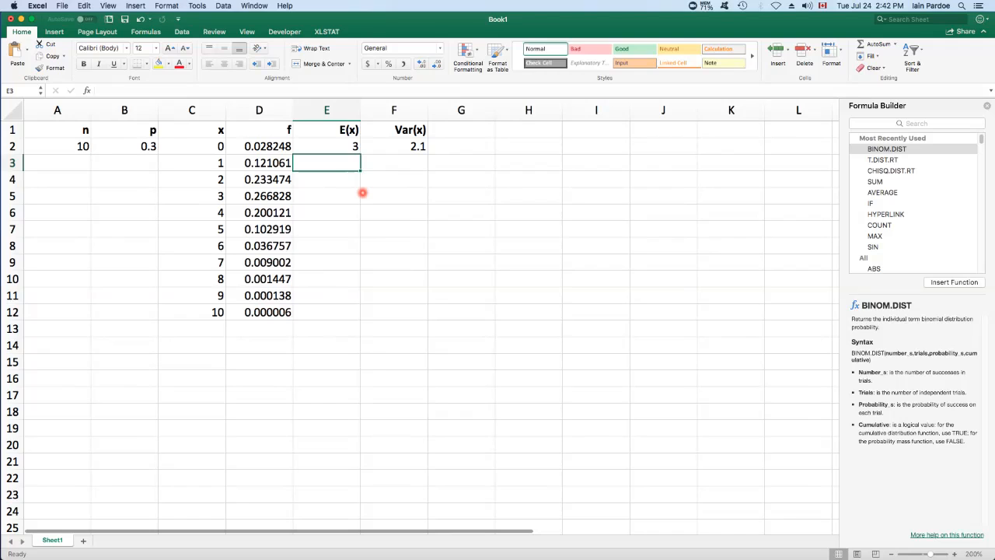
# - Review the inputs and the BINOM.DIST formulas in D2 through D5, checking how their cell references change from row to row
pyautogui.press('Left')
pyautogui.press('Left')
pyautogui.press('Left')
pyautogui.press('Right')
pyautogui.press('Up')
pyautogui.press('Right')
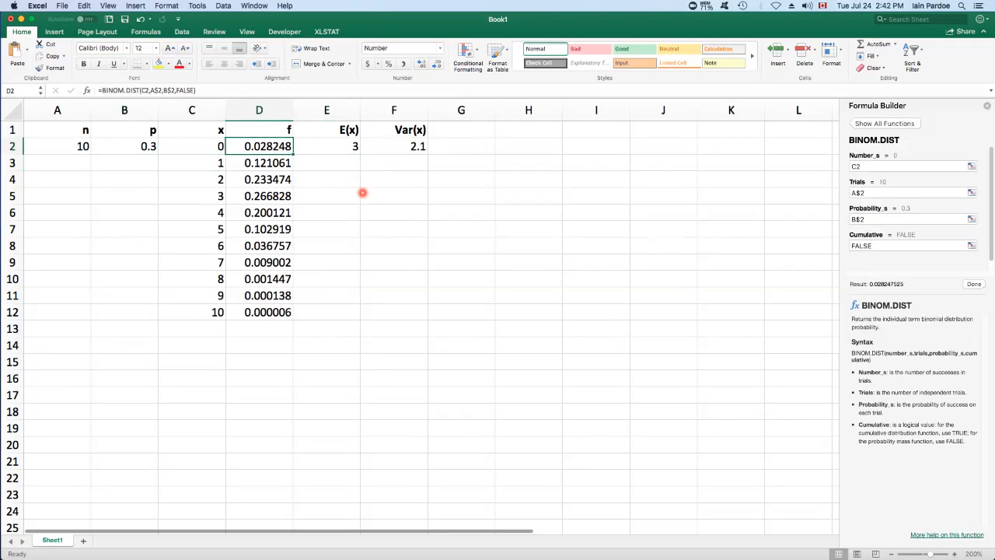
pyautogui.press('Down')
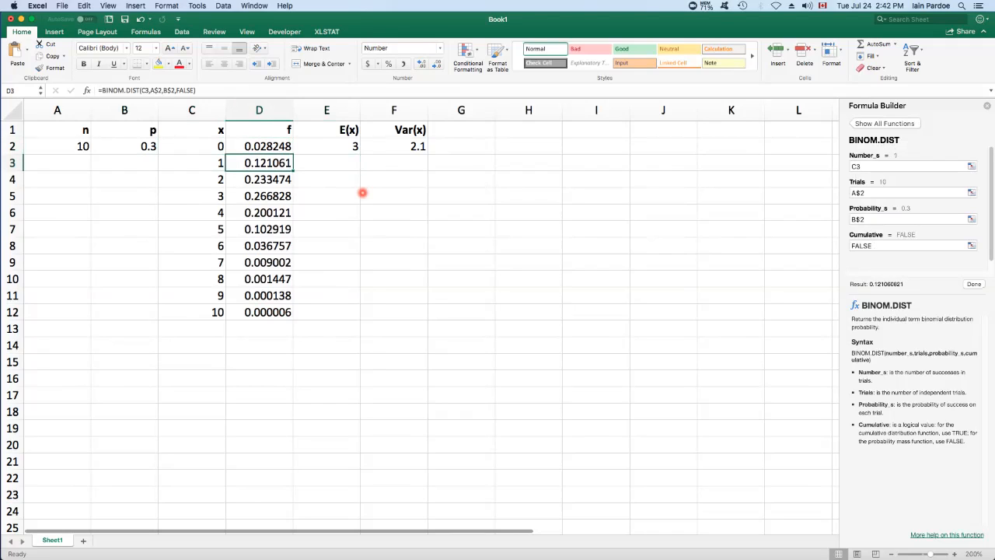
pyautogui.press('Down')
pyautogui.press('Down')
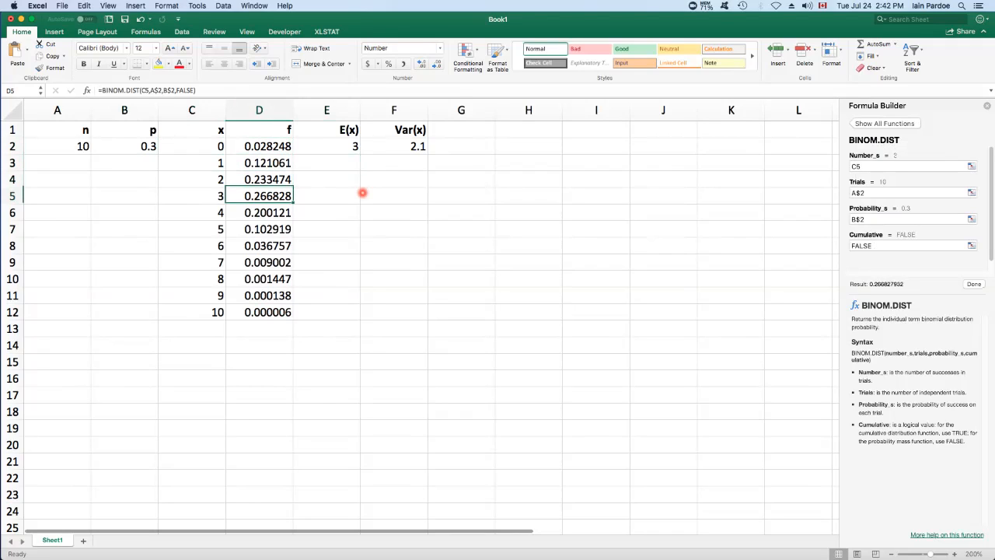
pyautogui.press('Up')
pyautogui.press('Up')
pyautogui.press('Up')
# - Compare the expected value formula in E2 with the variance formula in F2, ending on E2
pyautogui.press('Right')
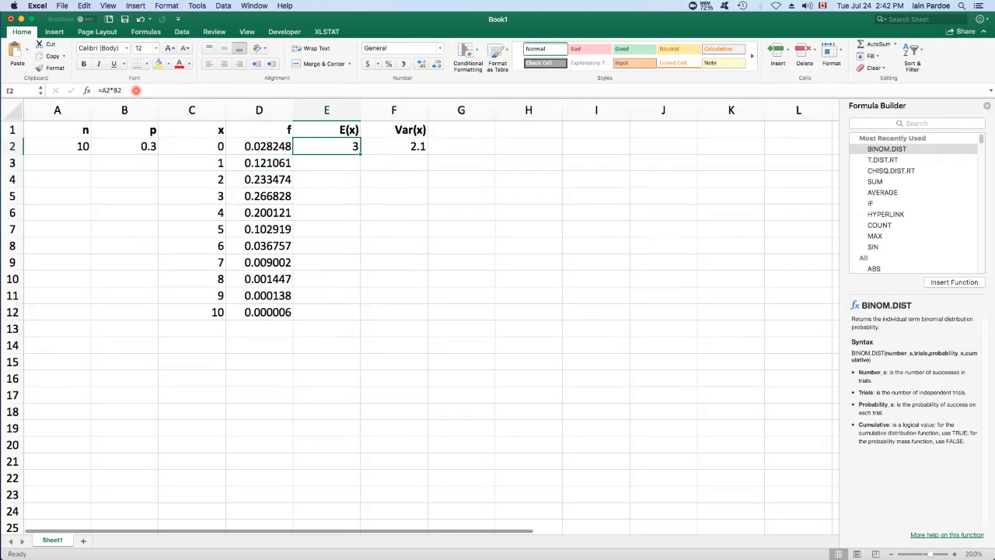
pyautogui.press('Right')
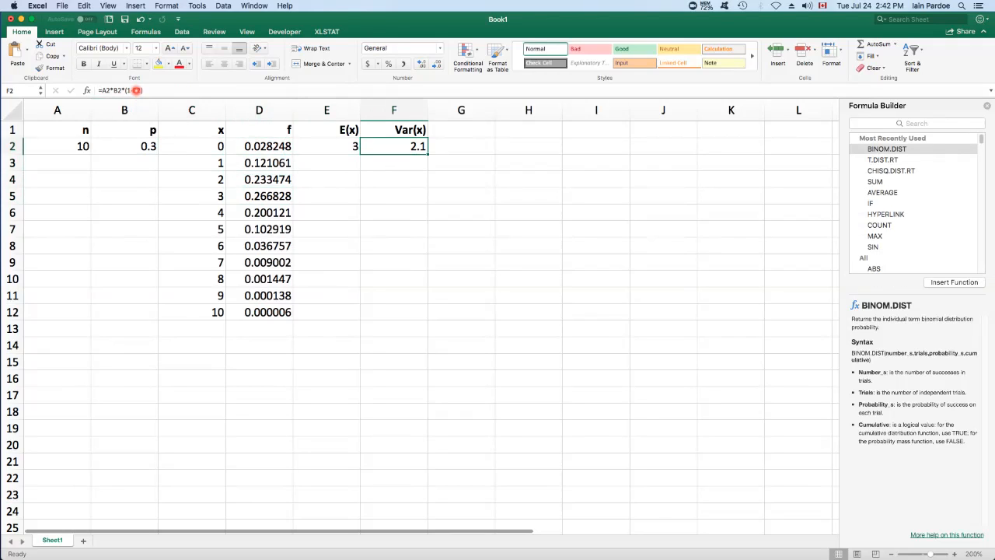
pyautogui.press('Left')
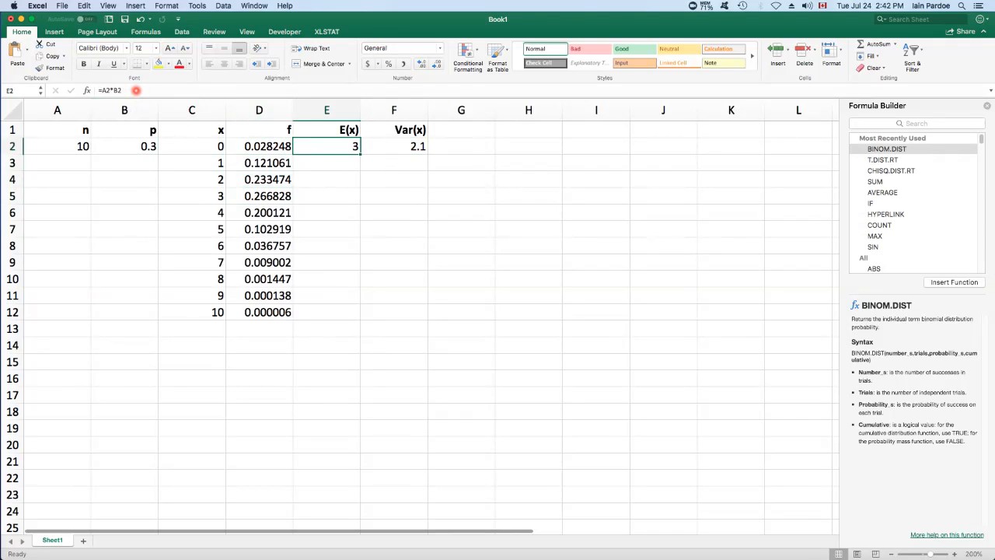